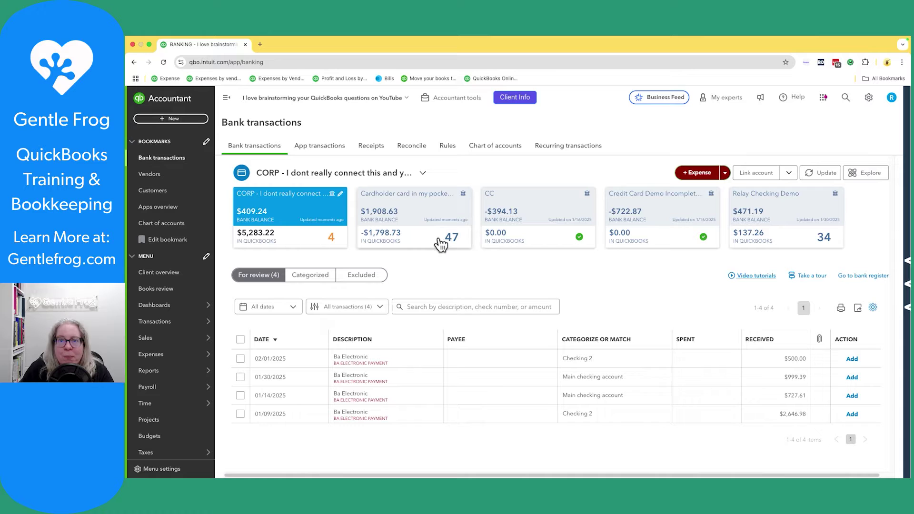
# Step: Record the 02/01/2025 CORP deposit as a transfer from Main checking account
pyautogui.click(397, 364)
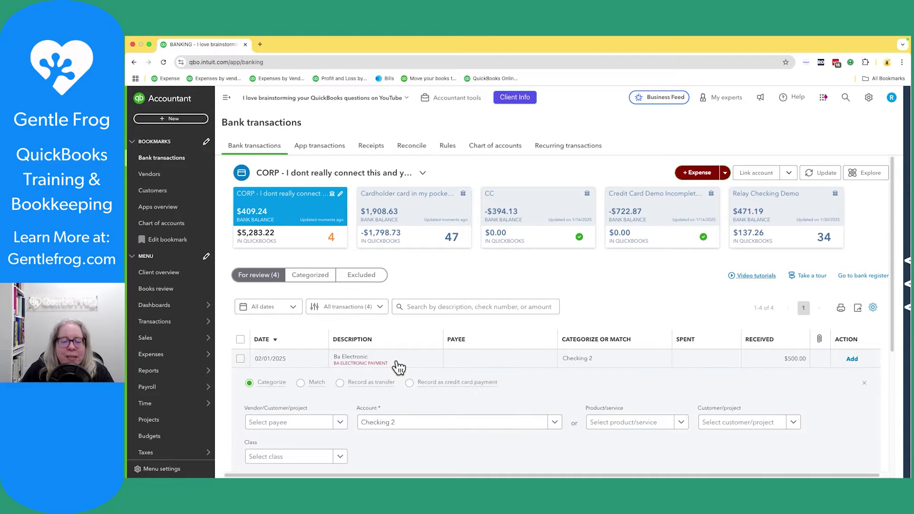
pyautogui.click(340, 383)
pyautogui.click(301, 421)
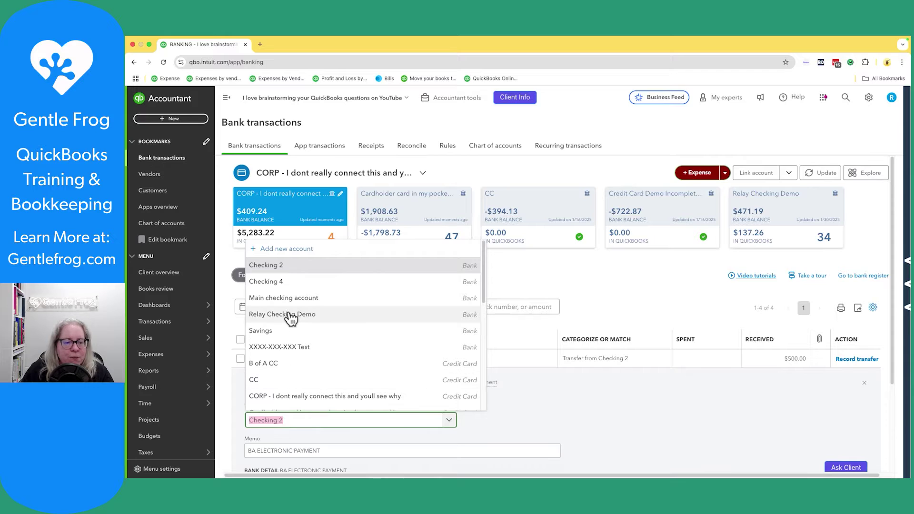
pyautogui.click(286, 298)
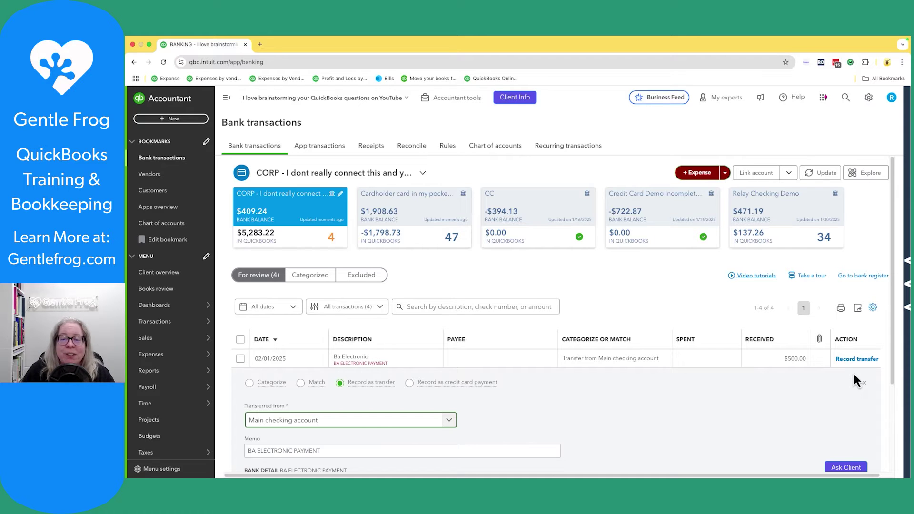
pyautogui.click(870, 359)
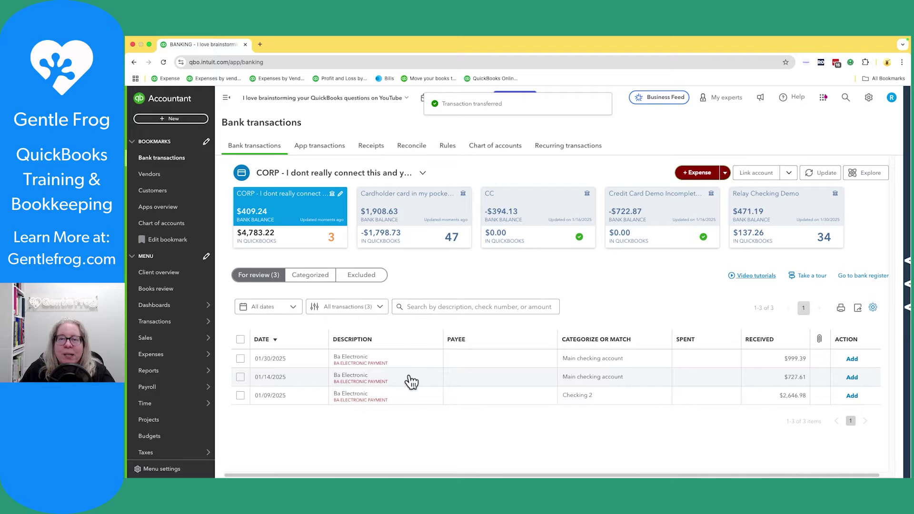
# Step: Batch-edit the three remaining deposits as Transfers from Main checking account and accept them
pyautogui.click(240, 339)
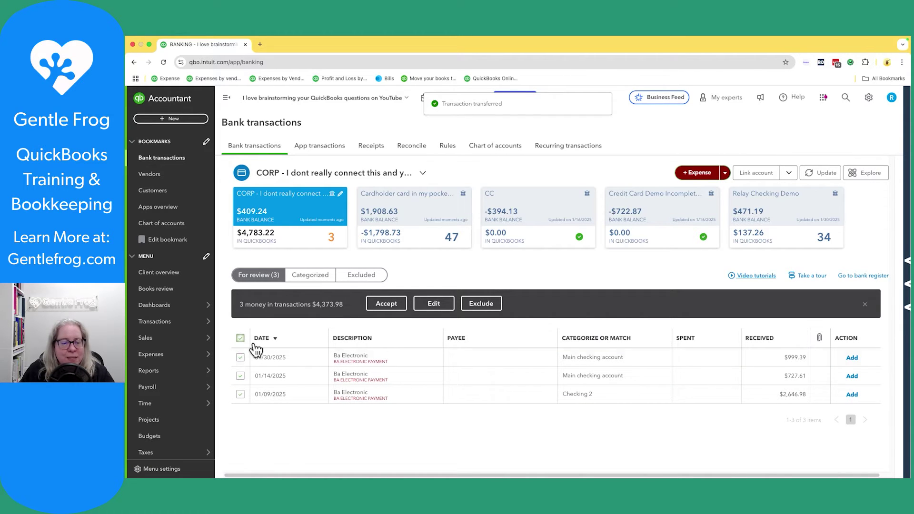
pyautogui.click(433, 303)
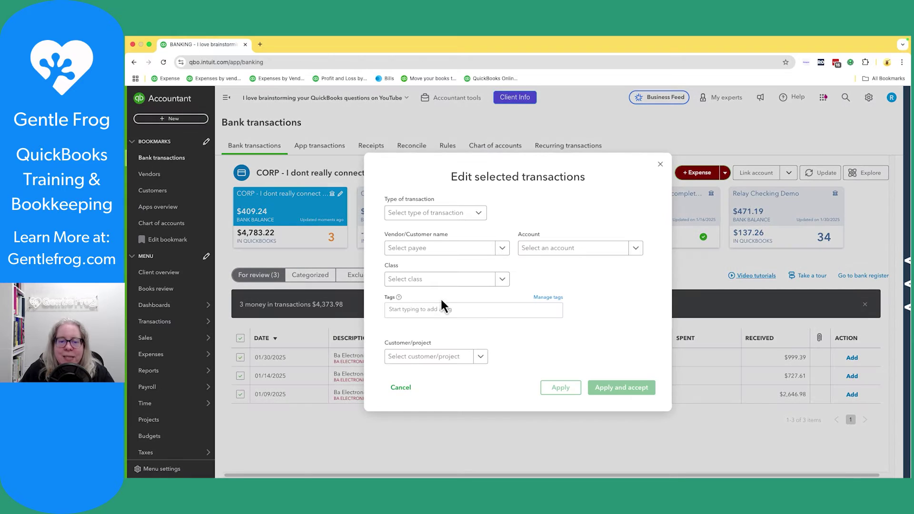
pyautogui.click(479, 213)
pyautogui.click(419, 244)
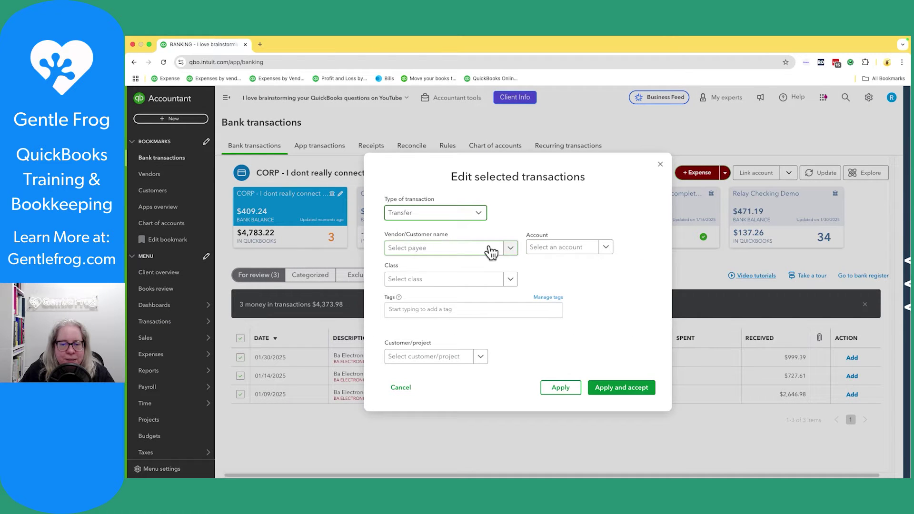
pyautogui.click(605, 246)
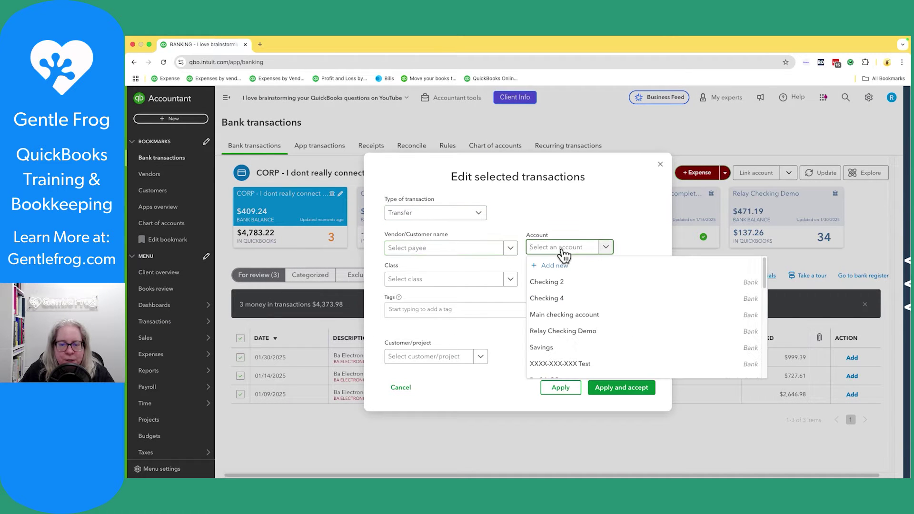
pyautogui.click(577, 317)
pyautogui.click(621, 389)
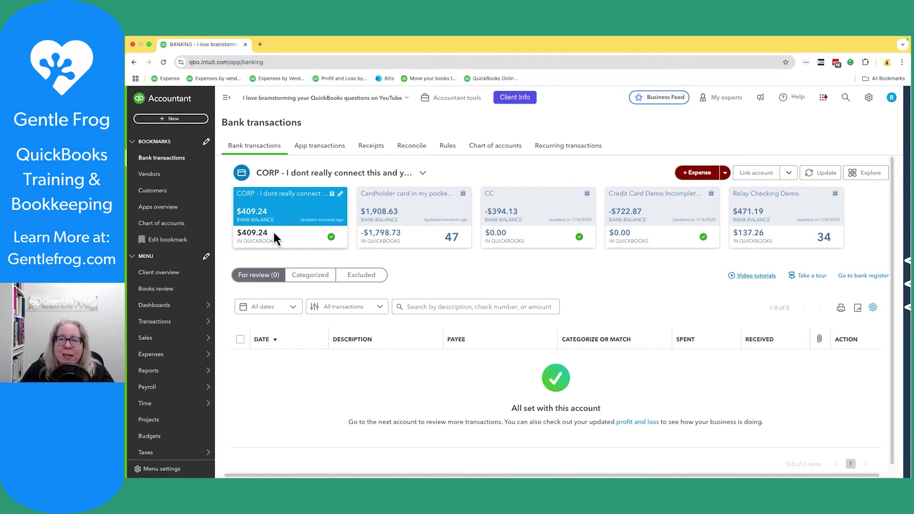
# Step: Edit the CORP card's account info to disconnect it from its bank on save, confirming Yes
pyautogui.click(340, 194)
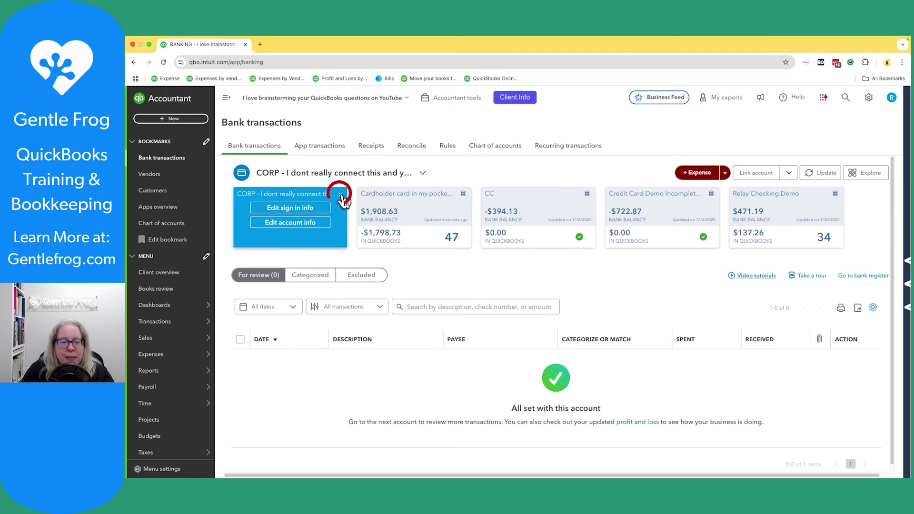
pyautogui.click(305, 224)
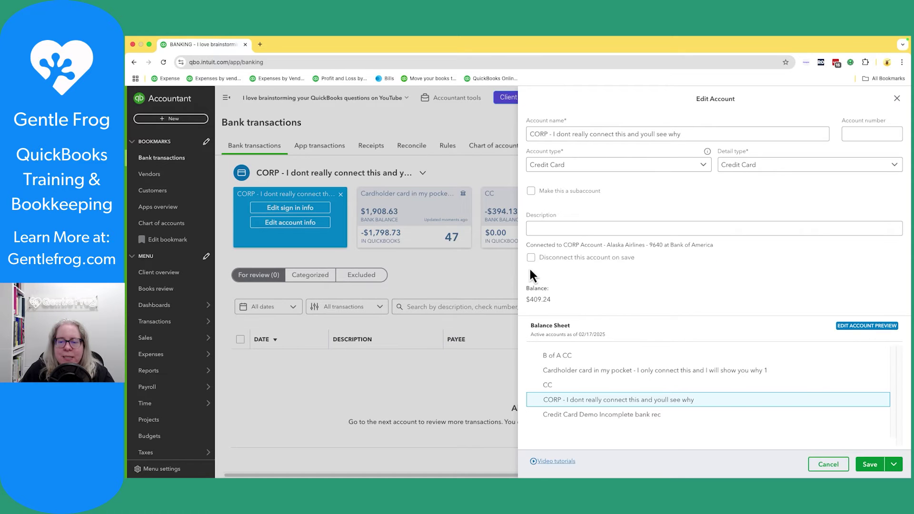
pyautogui.click(531, 260)
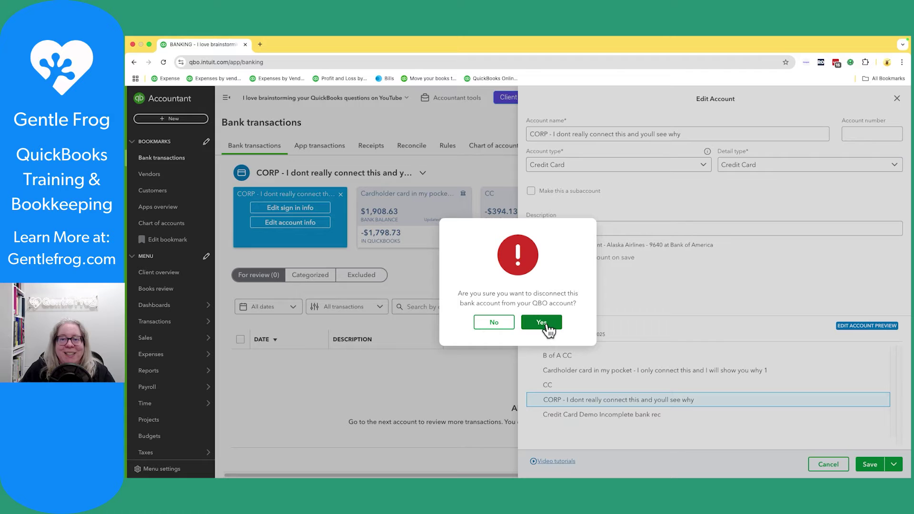
pyautogui.click(543, 322)
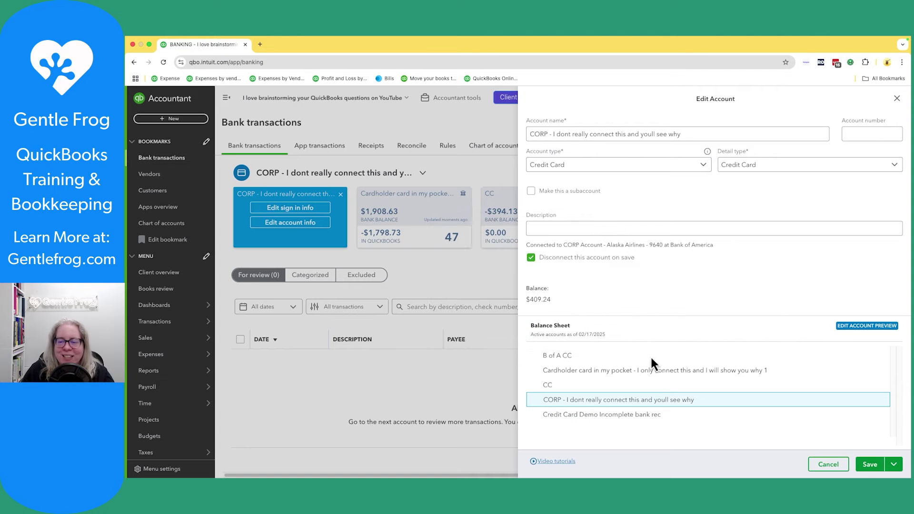
pyautogui.click(869, 465)
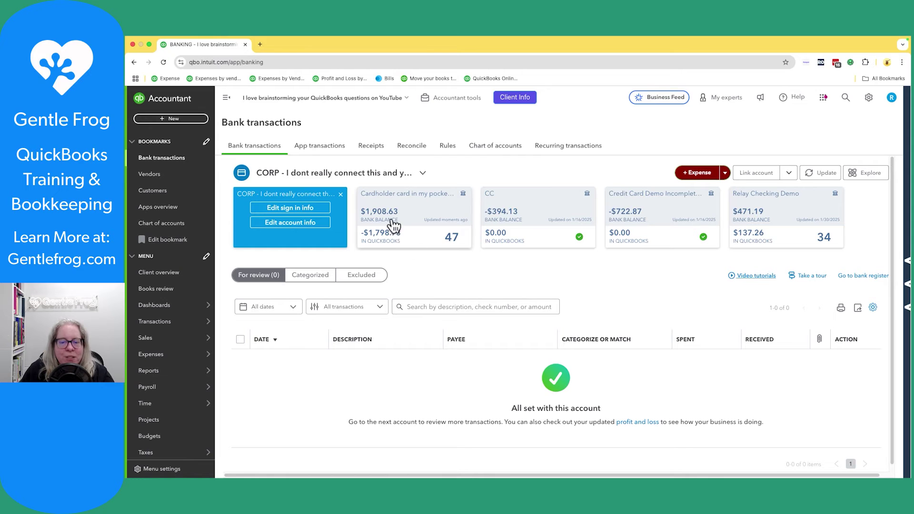
# Step: Reload, search the Chart of accounts for 'corp', and view the CORP card's register
pyautogui.click(164, 62)
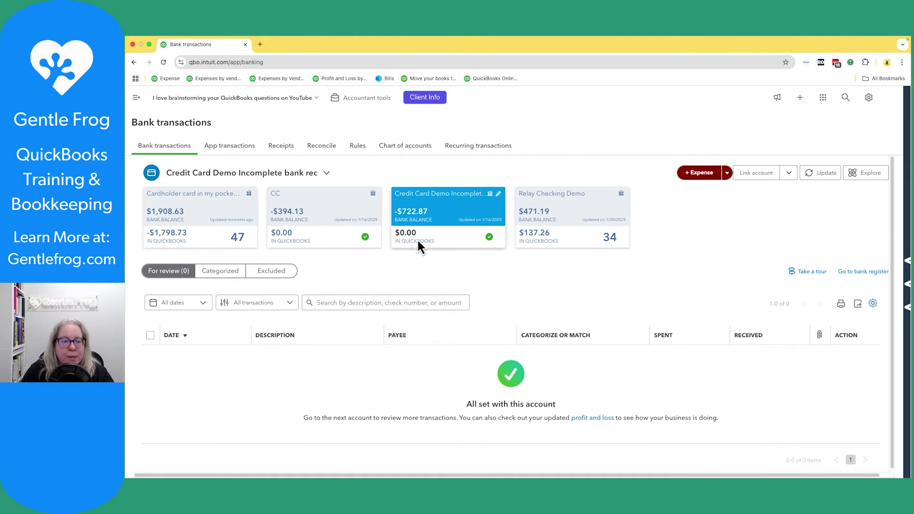
pyautogui.click(405, 153)
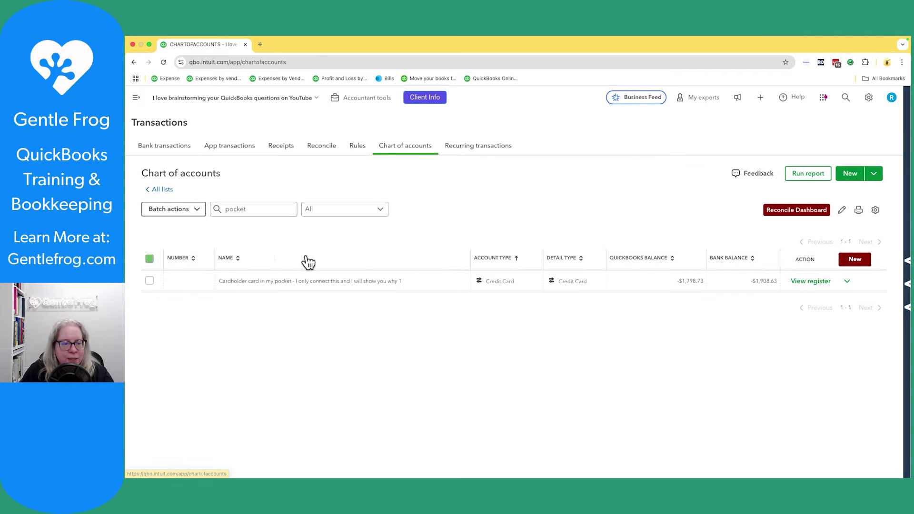
pyautogui.doubleClick(238, 210)
pyautogui.write('corp')
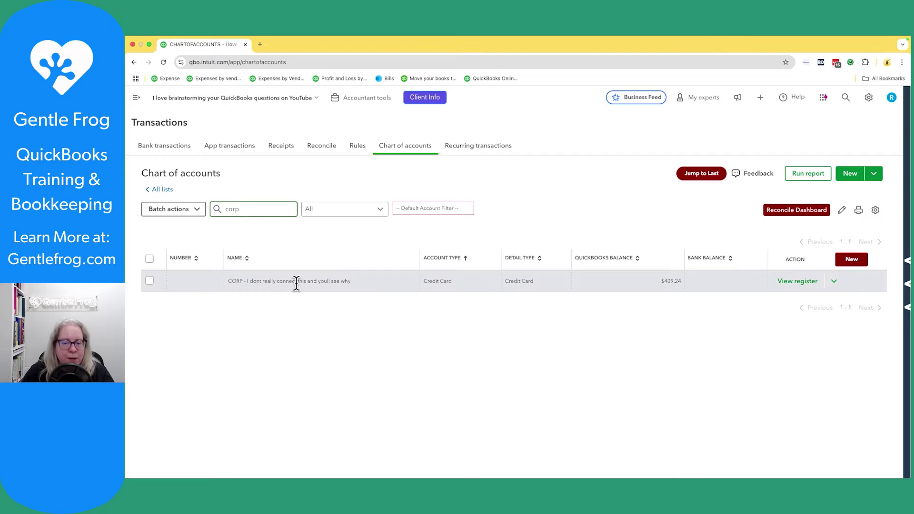
pyautogui.click(802, 286)
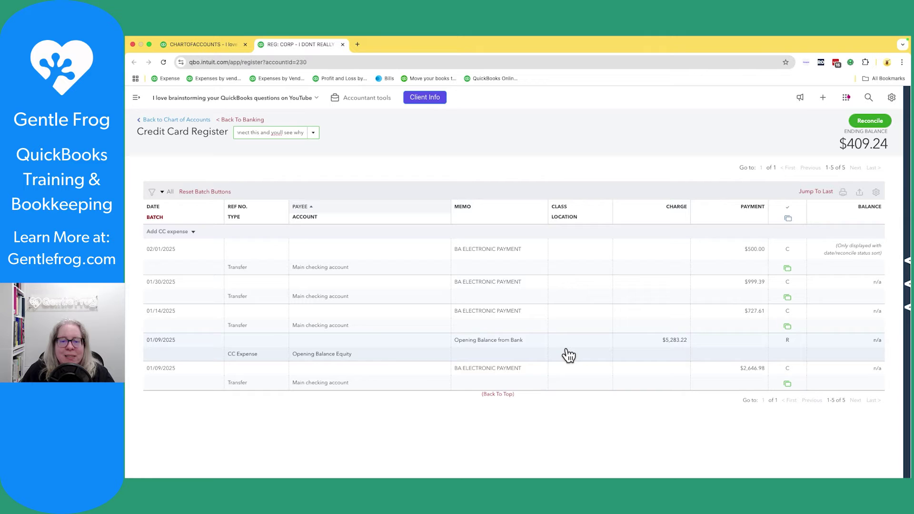
# Step: Delete the 01/09/2025 5,283.22 Opening Balance entry, confirming the reconciled-transaction warning
pyautogui.click(569, 355)
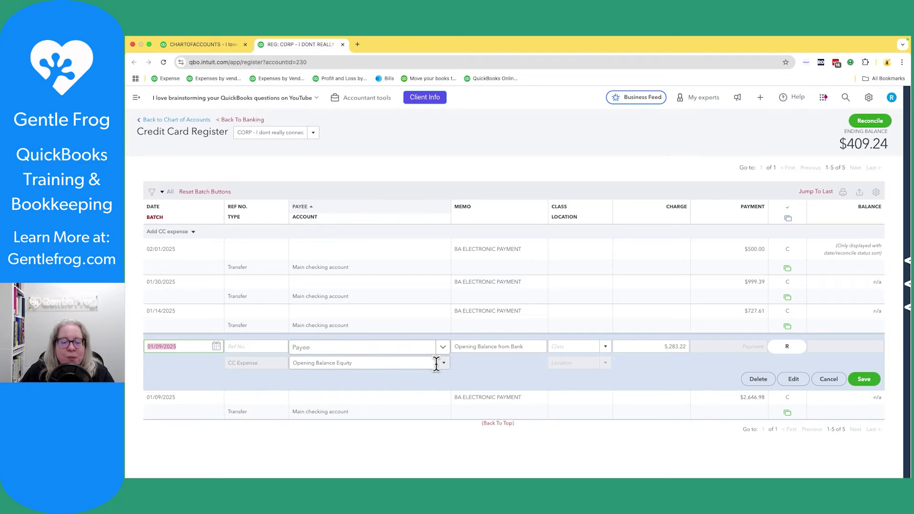
pyautogui.moveTo(685, 347); pyautogui.dragTo(656, 350)
pyautogui.click(687, 347)
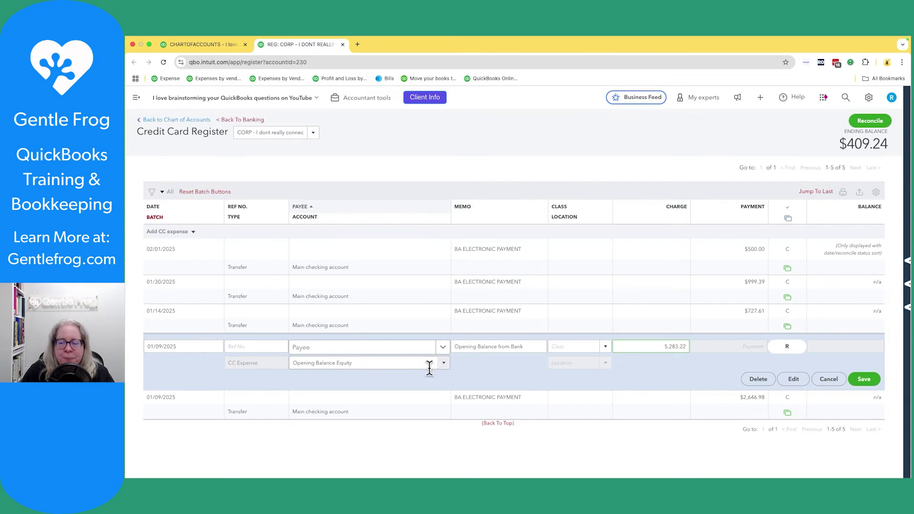
pyautogui.click(756, 382)
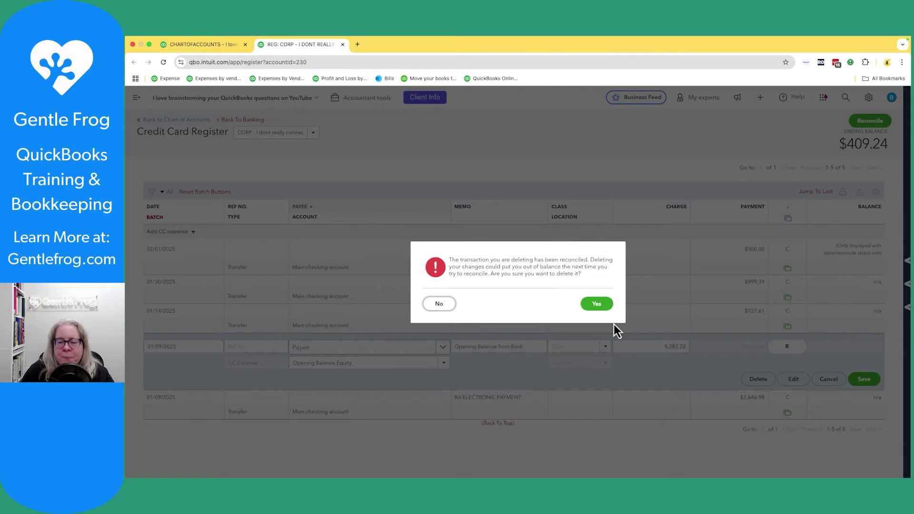
pyautogui.click(604, 307)
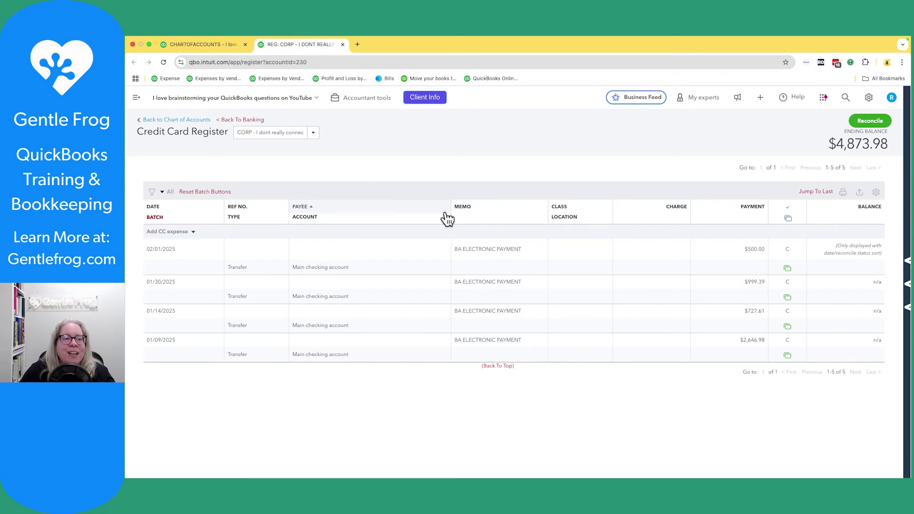
# Step: Clear the 'corp' filter in Chart of accounts so all accounts are listed
pyautogui.click(202, 46)
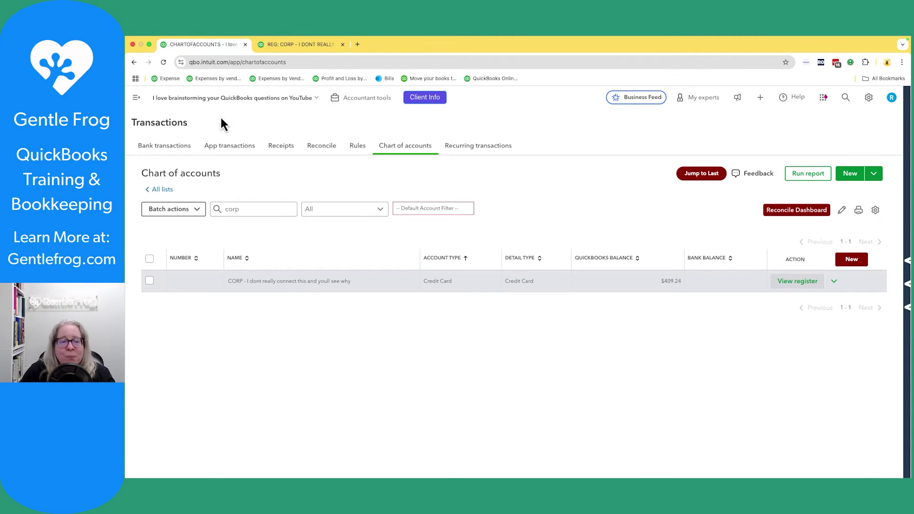
pyautogui.click(245, 210)
pyautogui.hotkey('ctrl', 'a')
pyautogui.press('BackSpace')
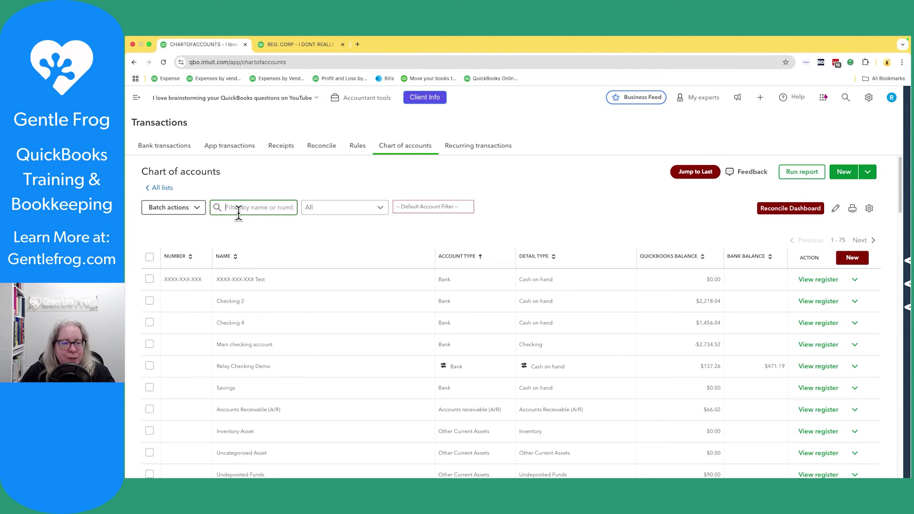
pyautogui.scroll(-4, 299, 373)
pyautogui.scroll(-3, 298, 381)
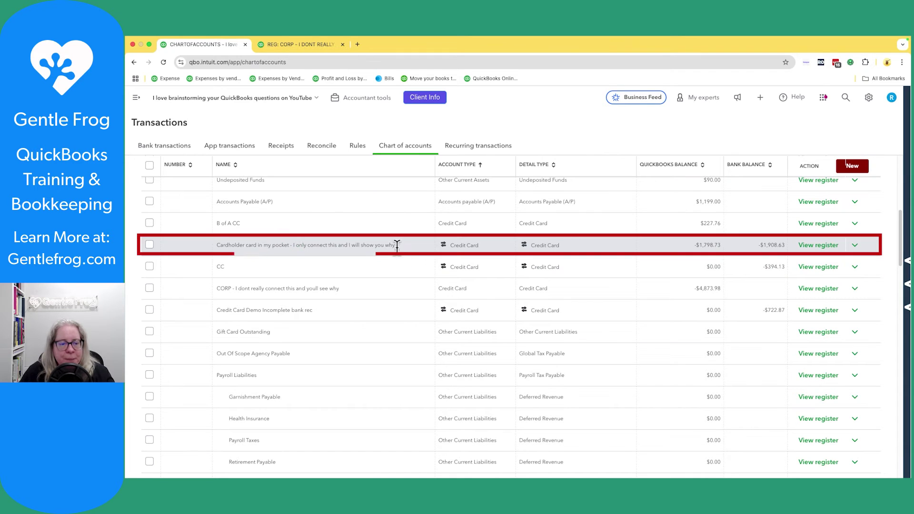
# Step: Copy the full 'Cardholder card in my pocket' account name
pyautogui.moveTo(399, 245); pyautogui.dragTo(214, 255)
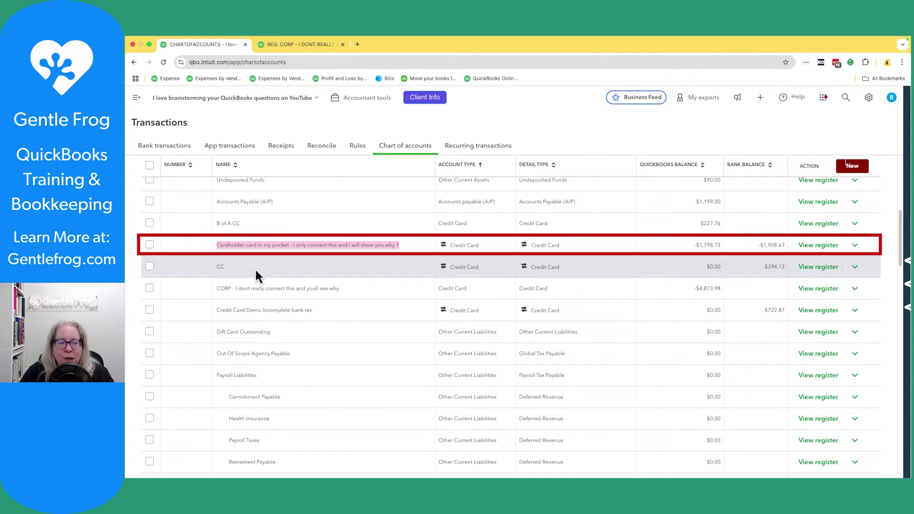
pyautogui.rightClick(314, 245)
pyautogui.click(328, 263)
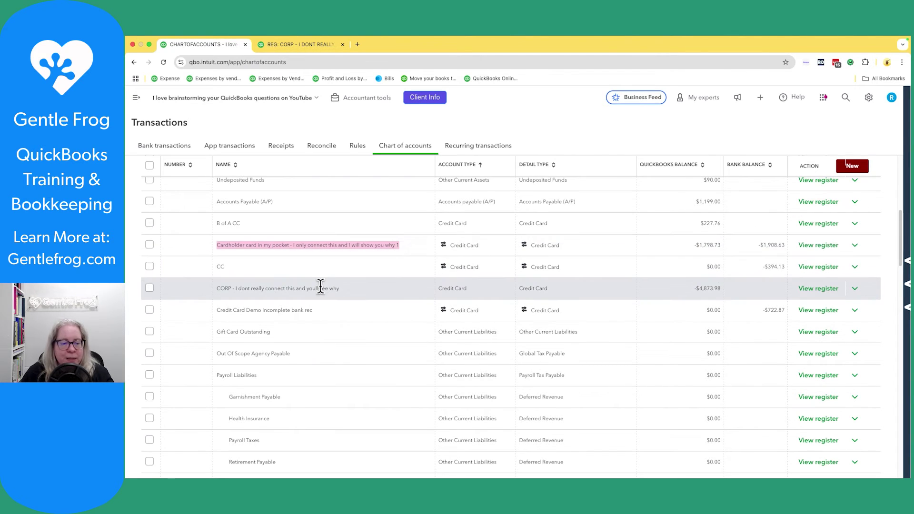
pyautogui.click(245, 289)
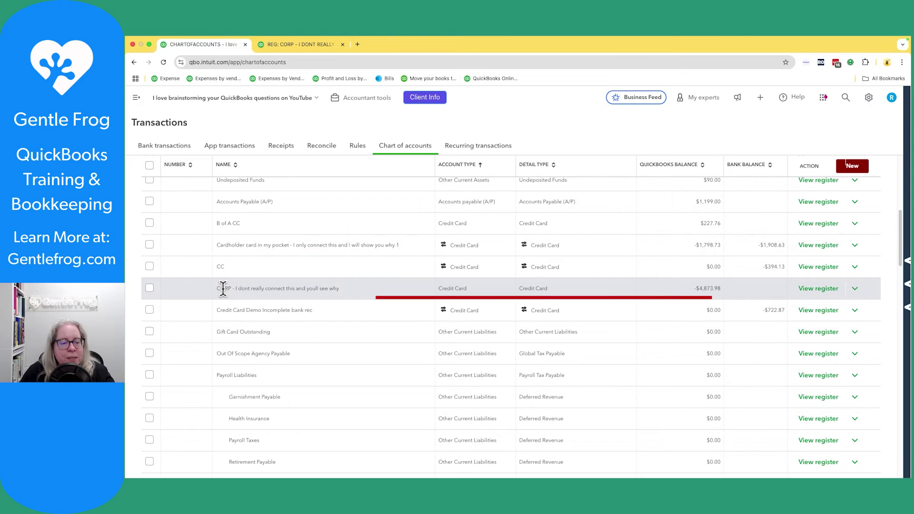
pyautogui.moveTo(219, 288); pyautogui.dragTo(346, 298)
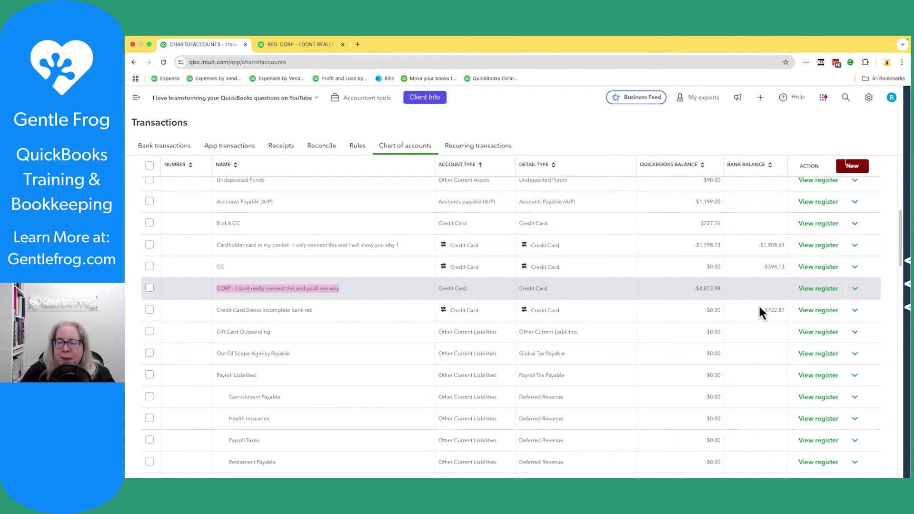
# Step: Rename the CORP account to the pasted Cardholder card name, confirm 'Yes, merge accounts', and save
pyautogui.click(854, 290)
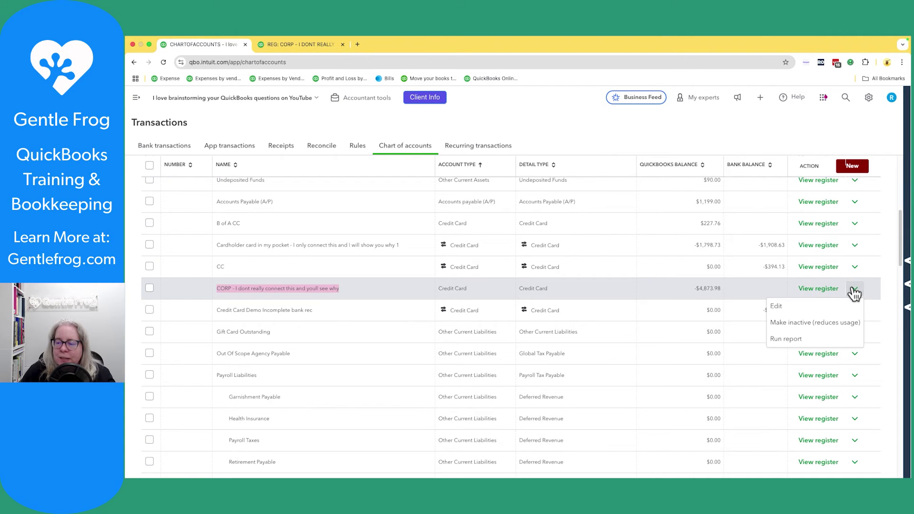
pyautogui.click(775, 307)
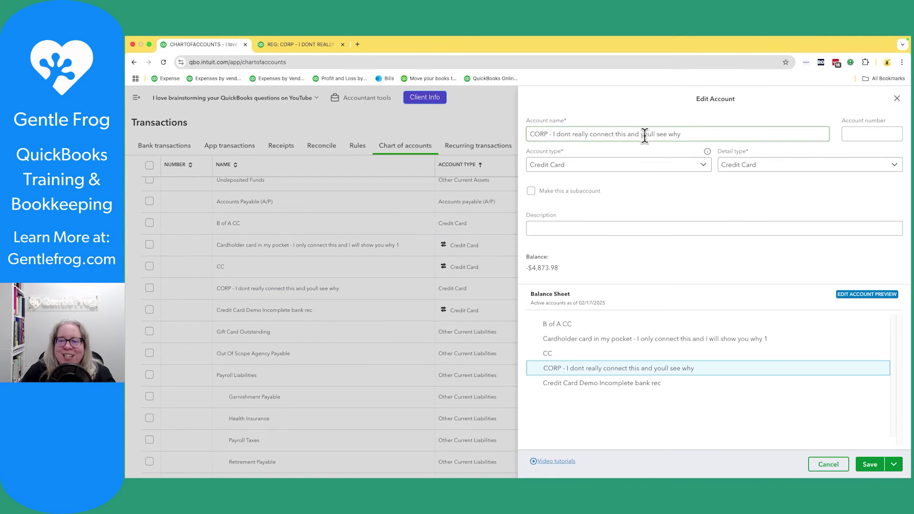
pyautogui.tripleClick(644, 135)
pyautogui.click(526, 134)
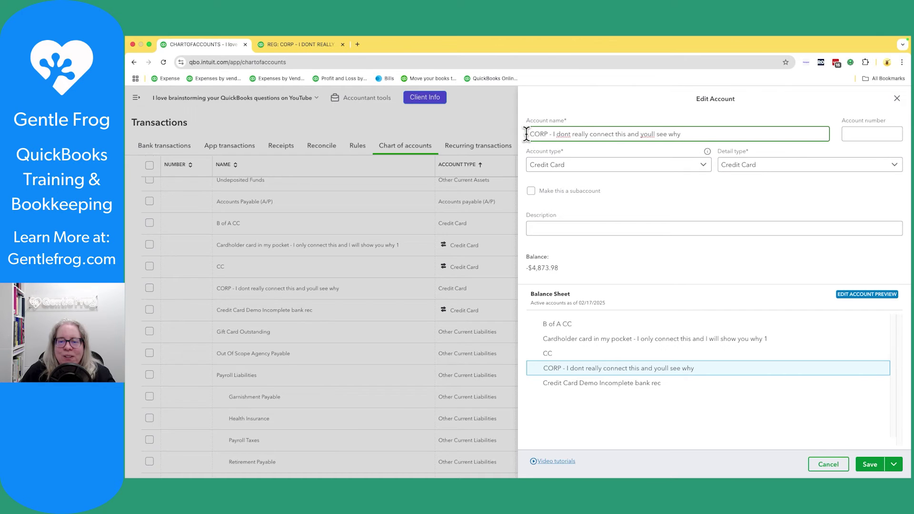
pyautogui.moveTo(526, 134); pyautogui.dragTo(676, 136)
pyautogui.press('BackSpace')
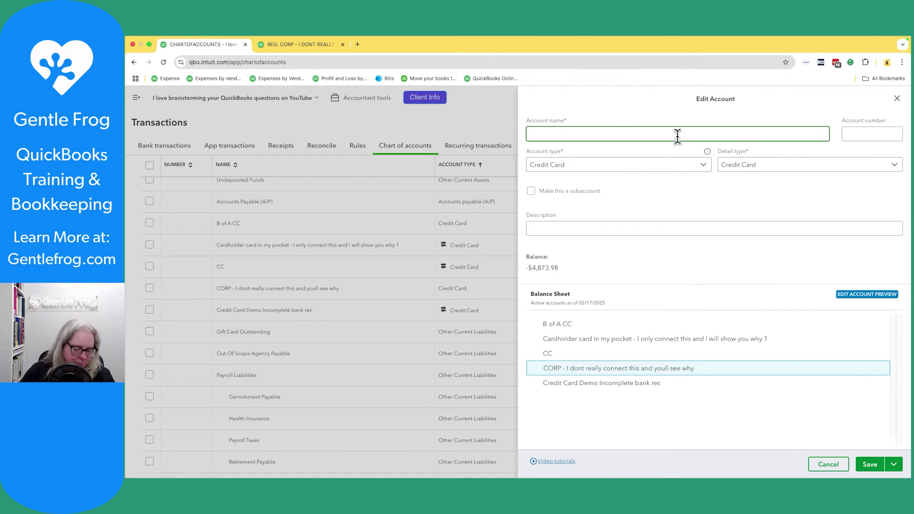
pyautogui.press('super+v')
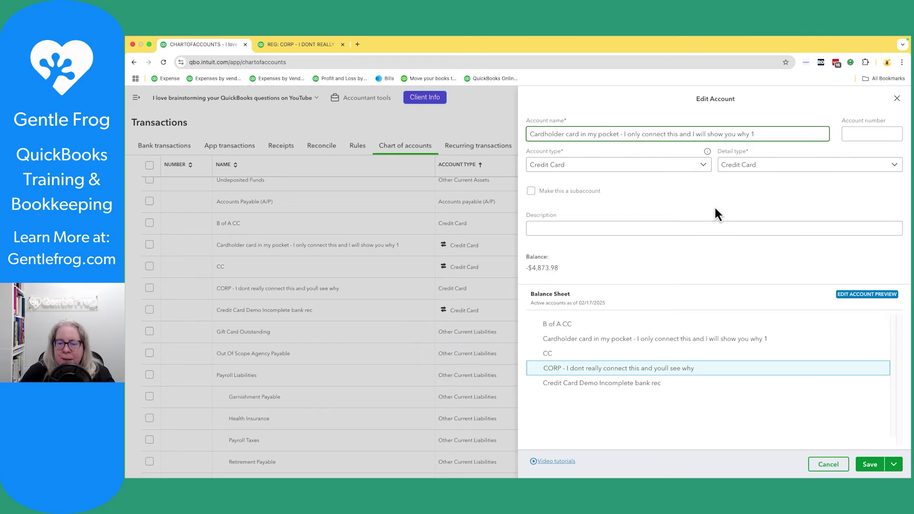
pyautogui.click(868, 468)
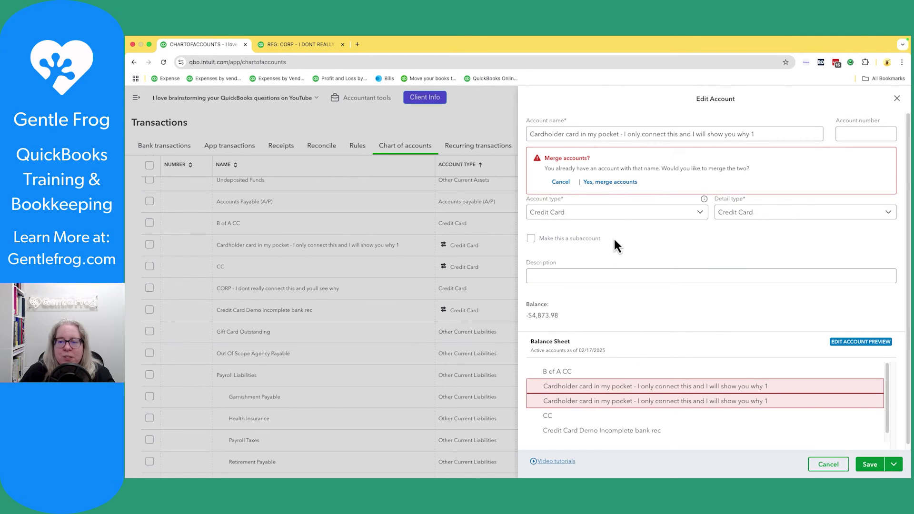
pyautogui.click(614, 183)
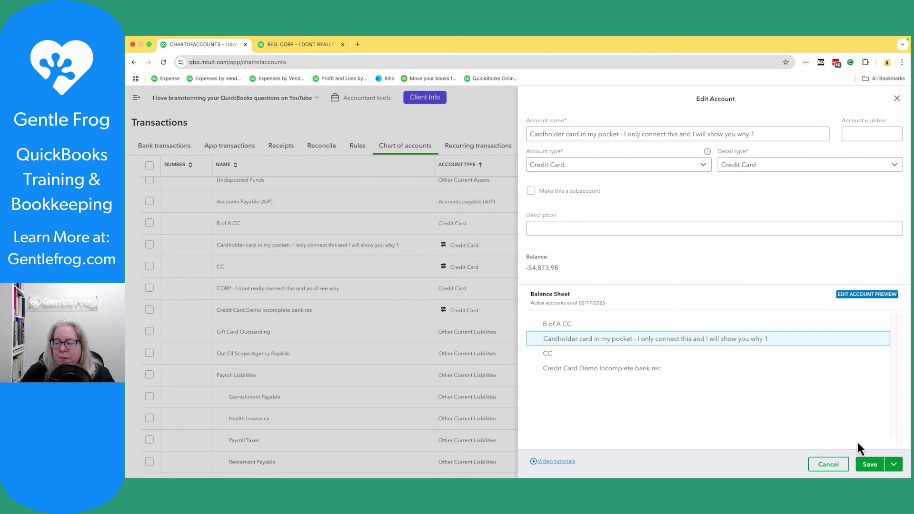
pyautogui.click(869, 464)
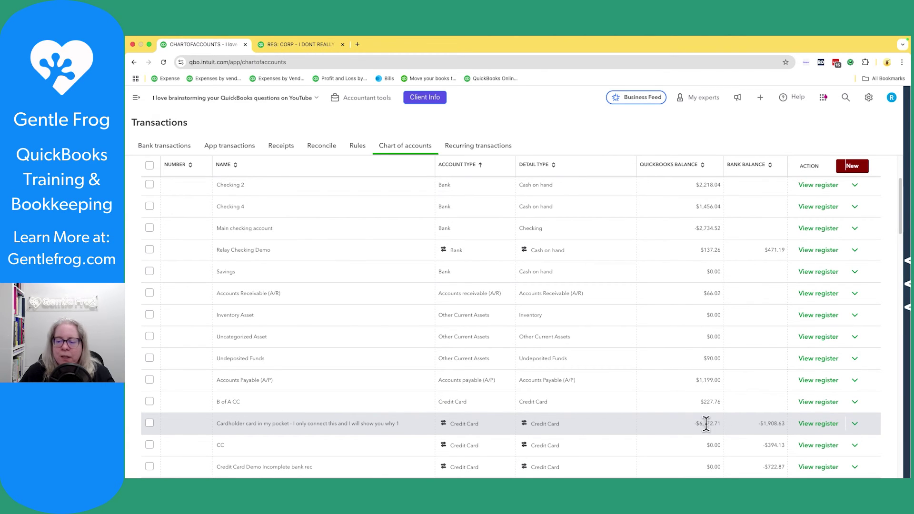
# Step: In the Cardholder card register, delete the 01/01/2025 $1,768.73 opening balance entry and confirm
pyautogui.click(819, 424)
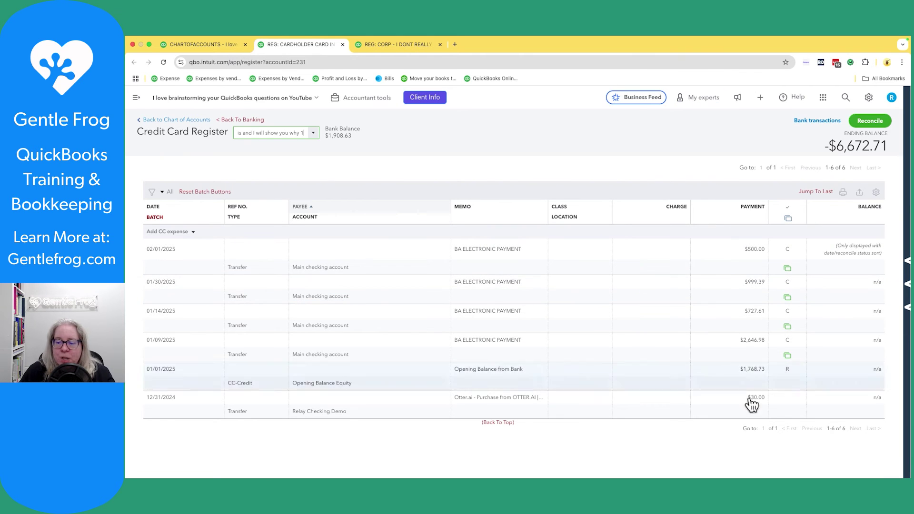
pyautogui.click(722, 383)
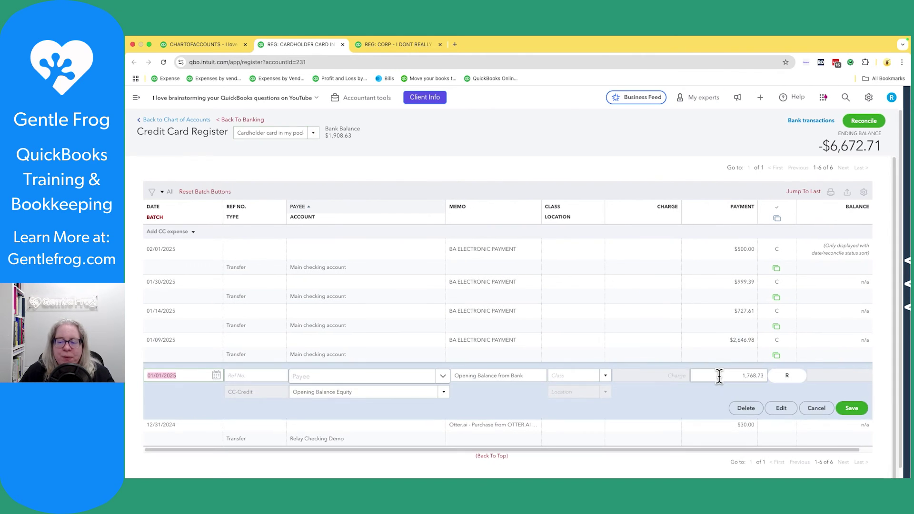
pyautogui.click(745, 407)
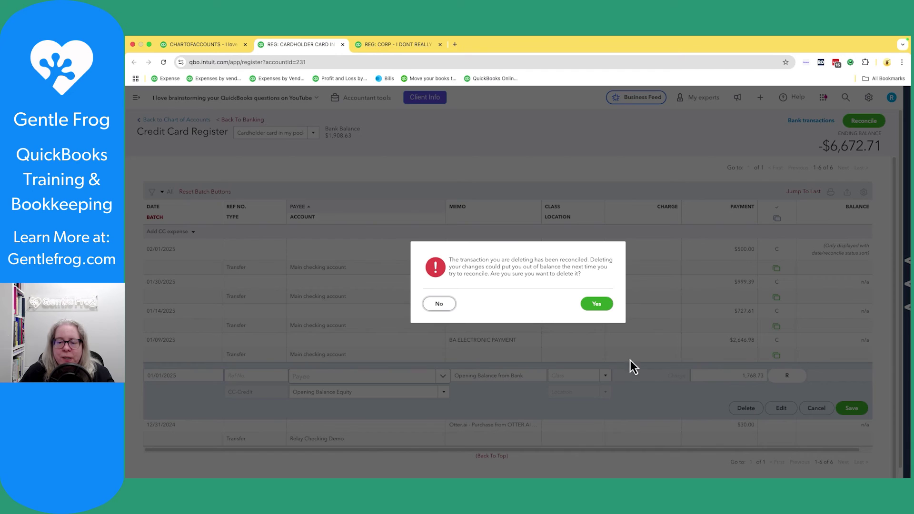
pyautogui.click(599, 309)
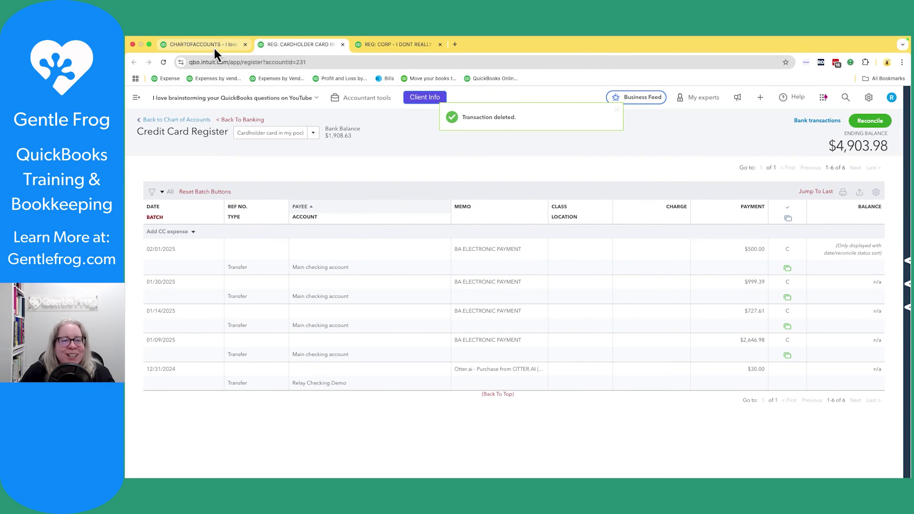
# Step: Go to Bank transactions and show the Cardholder card's feed with 47 transactions to review
pyautogui.click(136, 98)
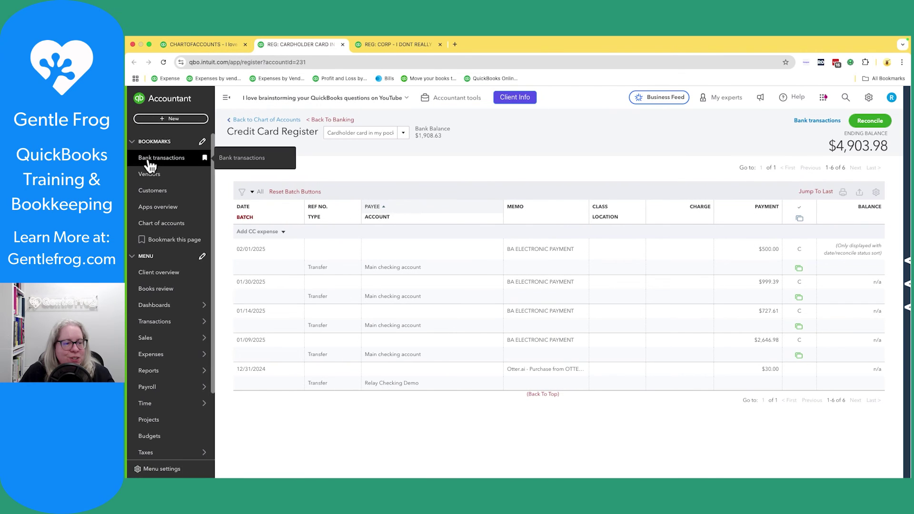
pyautogui.click(150, 162)
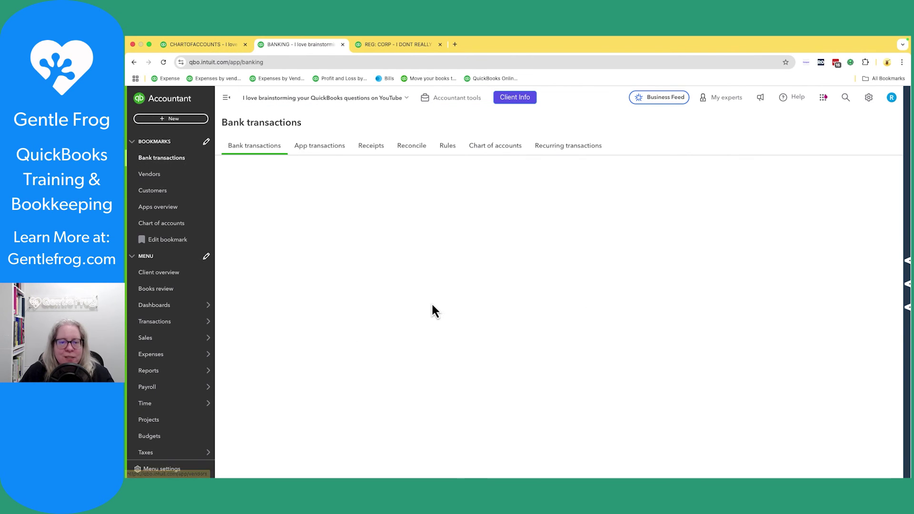
pyautogui.click(316, 220)
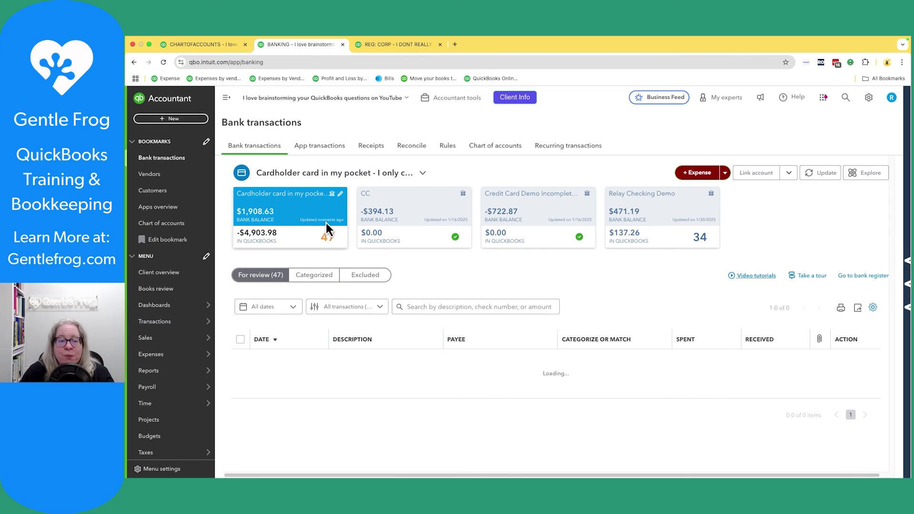